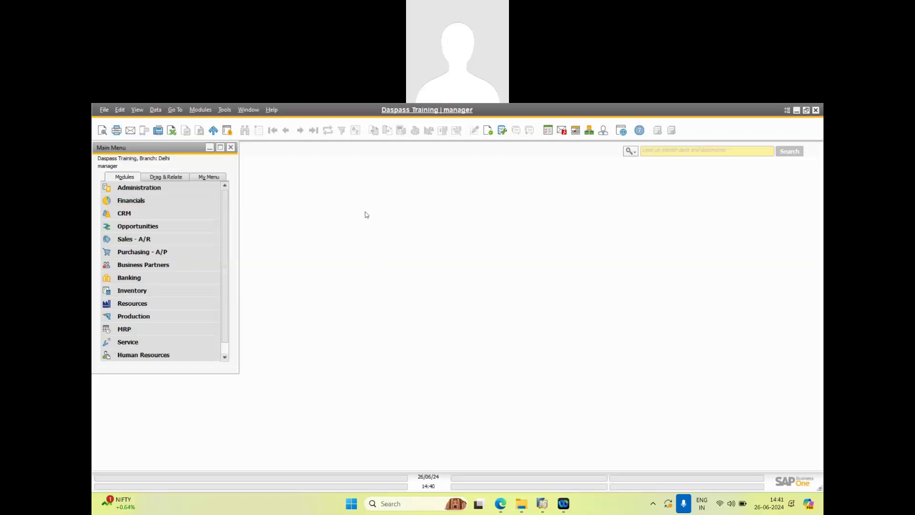
Step: Expand Administration, then its WhatsApp Setup folder to reveal WhatsApp Configuration and WhatsApp Setup
{"action": "left_click", "coordinate": [213, 219]}
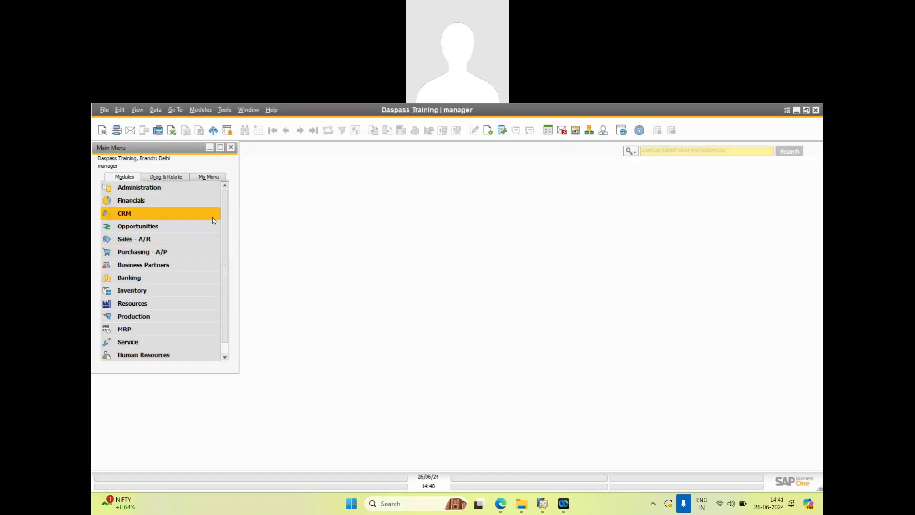
{"action": "left_click", "coordinate": [180, 193]}
{"action": "scroll", "coordinate": [185, 304], "scroll_direction": "down", "scroll_amount": 2}
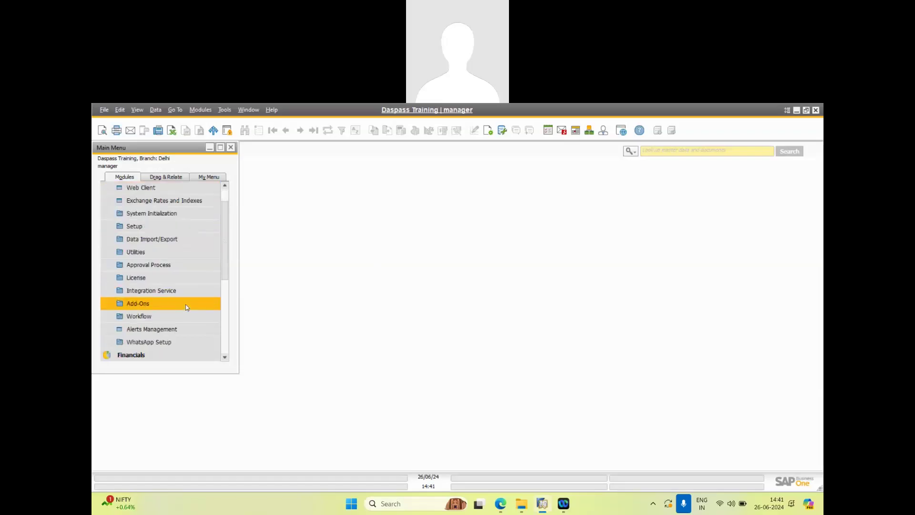
{"action": "left_click", "coordinate": [167, 342]}
{"action": "scroll", "coordinate": [168, 344], "scroll_direction": "down", "scroll_amount": 1}
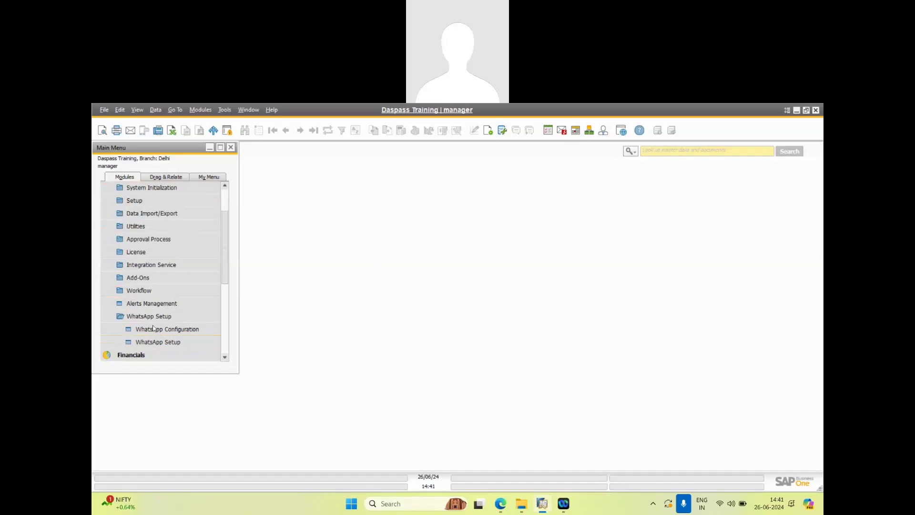
{"action": "left_click", "coordinate": [173, 330]}
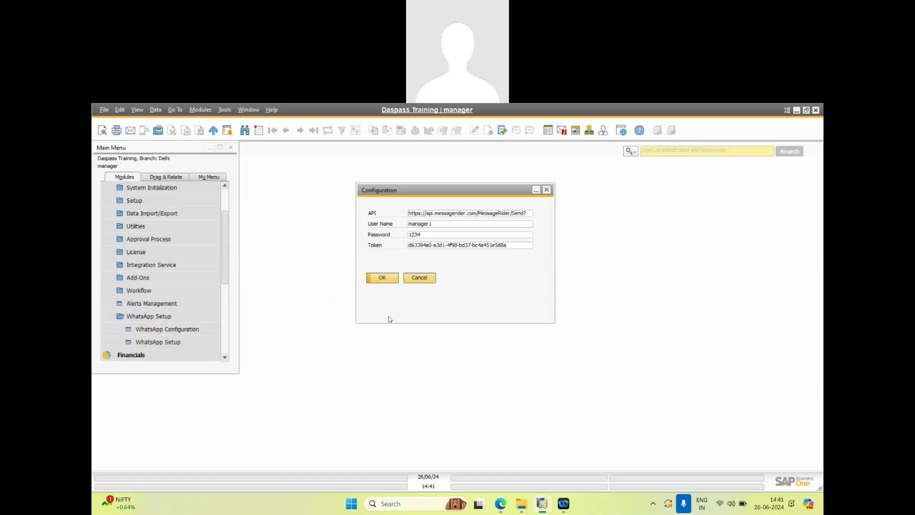
{"action": "left_click", "coordinate": [419, 278]}
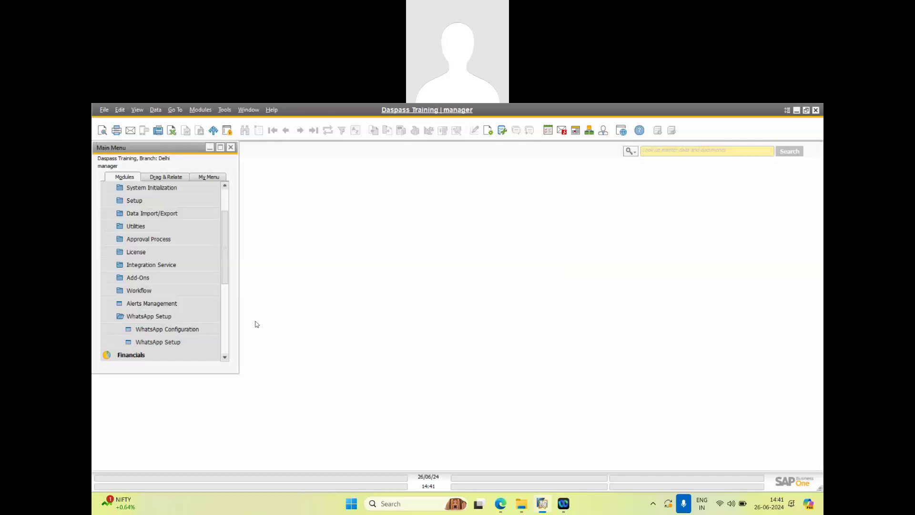
Step: Open WhatsApp Setup and load record 1, the Purchase Order (OPOR) message template
{"action": "left_click", "coordinate": [179, 342]}
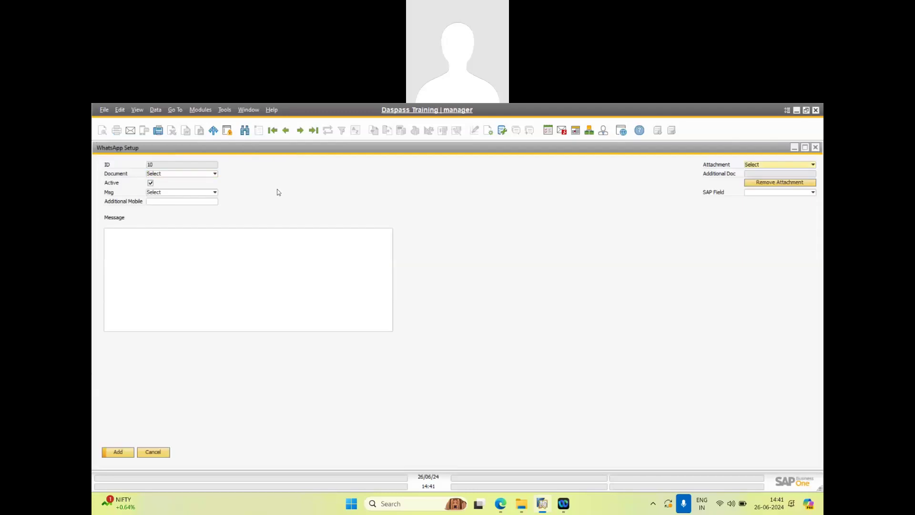
{"action": "left_click", "coordinate": [286, 132]}
{"action": "left_click", "coordinate": [356, 312]}
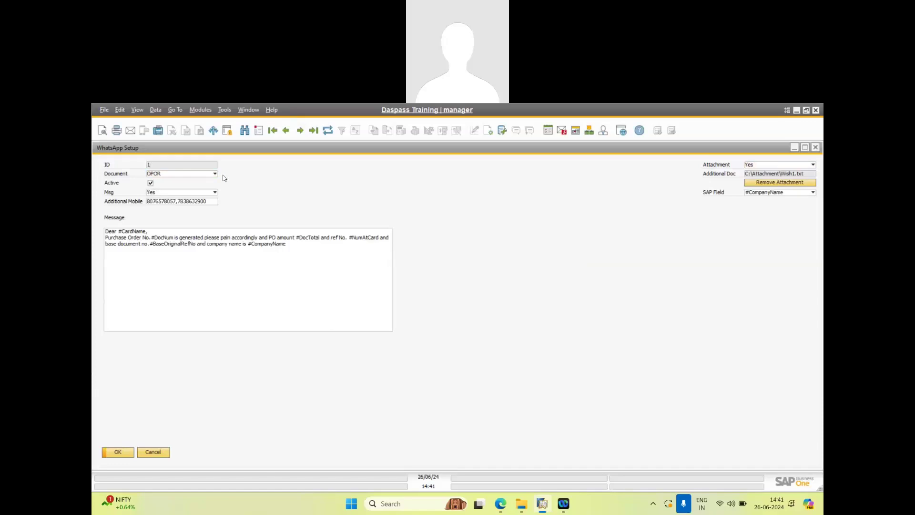
{"action": "left_click", "coordinate": [215, 174]}
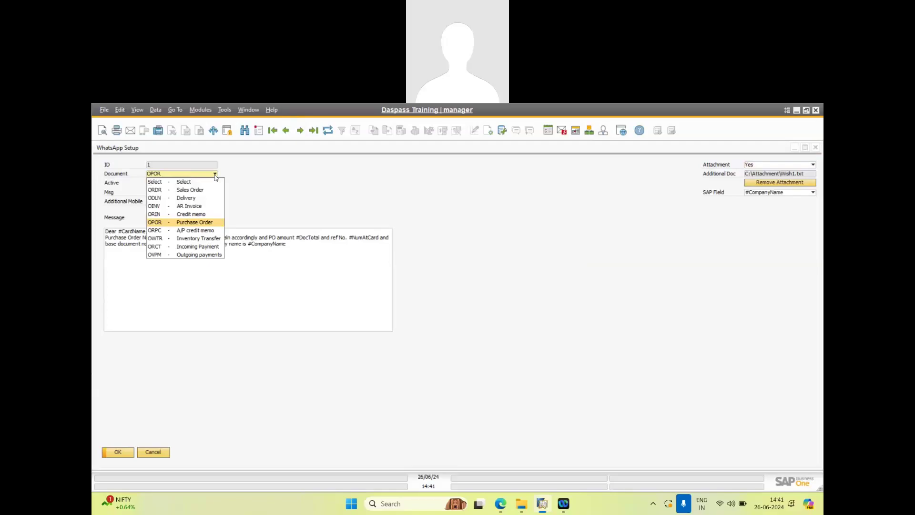
{"action": "left_click", "coordinate": [257, 190]}
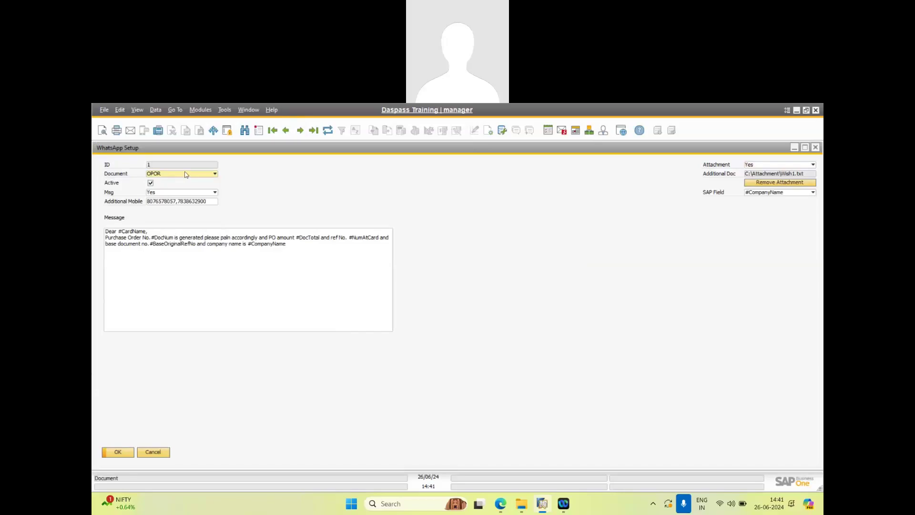
{"action": "left_click", "coordinate": [199, 193]}
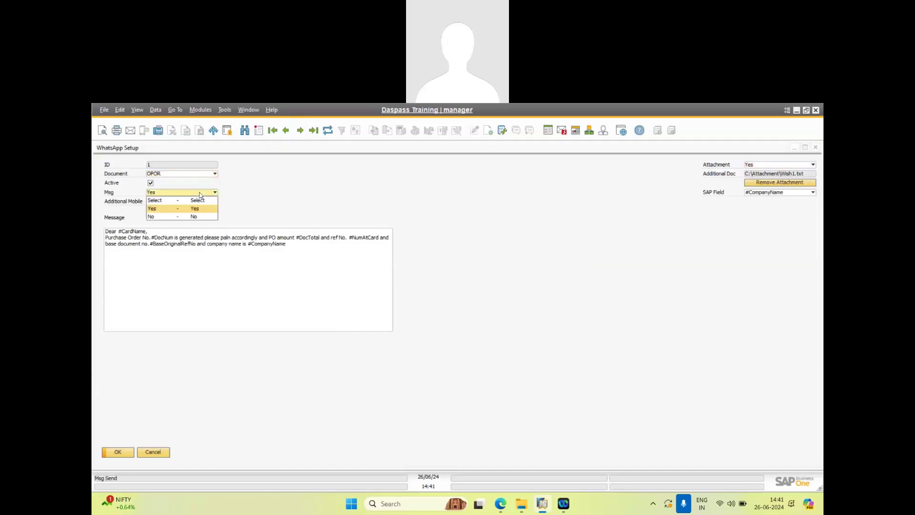
{"action": "left_click", "coordinate": [199, 193]}
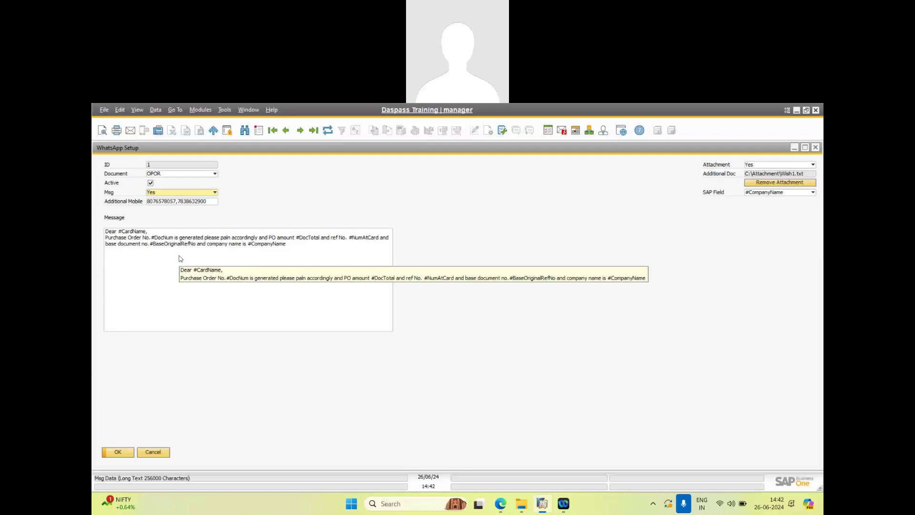
{"action": "left_click", "coordinate": [758, 168]}
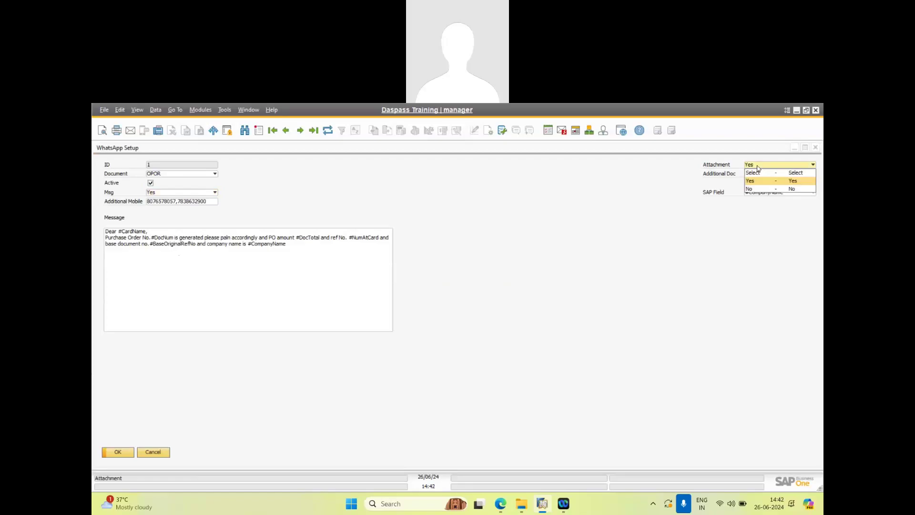
{"action": "left_click", "coordinate": [758, 166]}
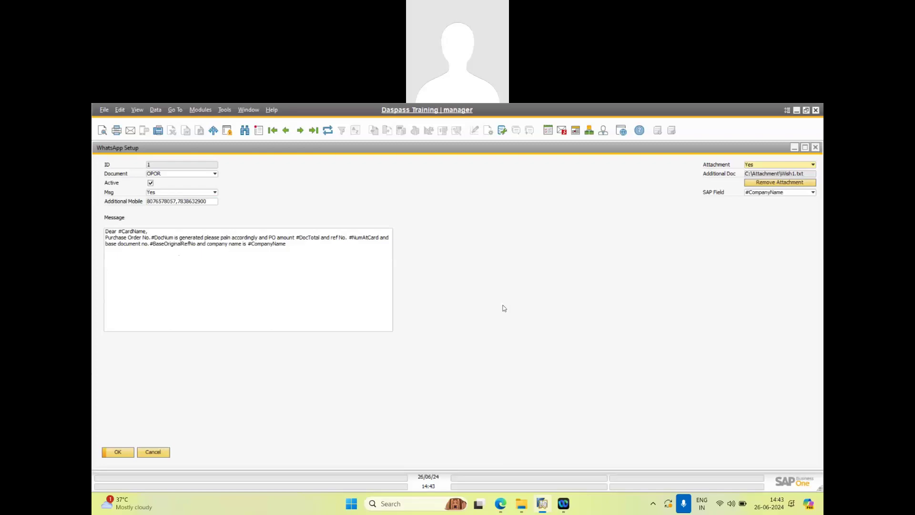
{"action": "left_click", "coordinate": [199, 173]}
Step: View the Delivery (ODLN) template, close WhatsApp Setup, and expand Sales - A/R
{"action": "left_click", "coordinate": [168, 197]}
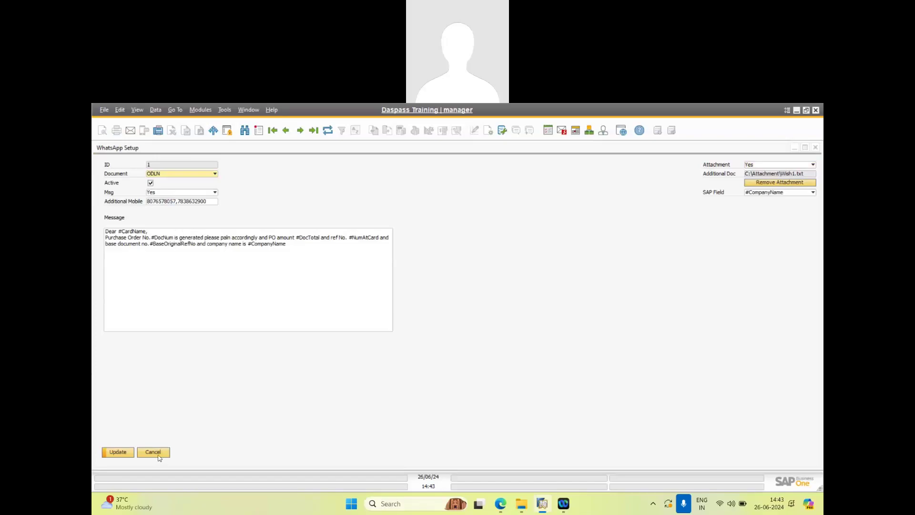
{"action": "left_click", "coordinate": [153, 452]}
{"action": "left_click", "coordinate": [151, 188]}
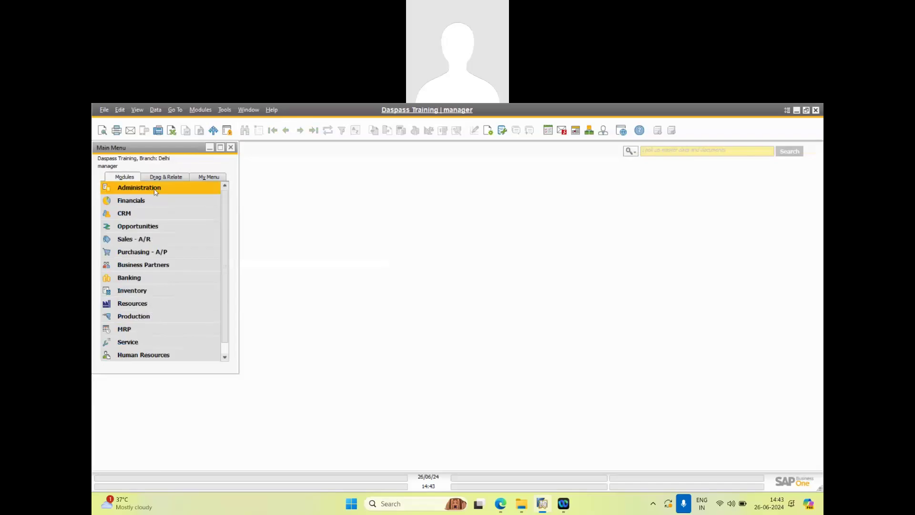
{"action": "left_click", "coordinate": [138, 239]}
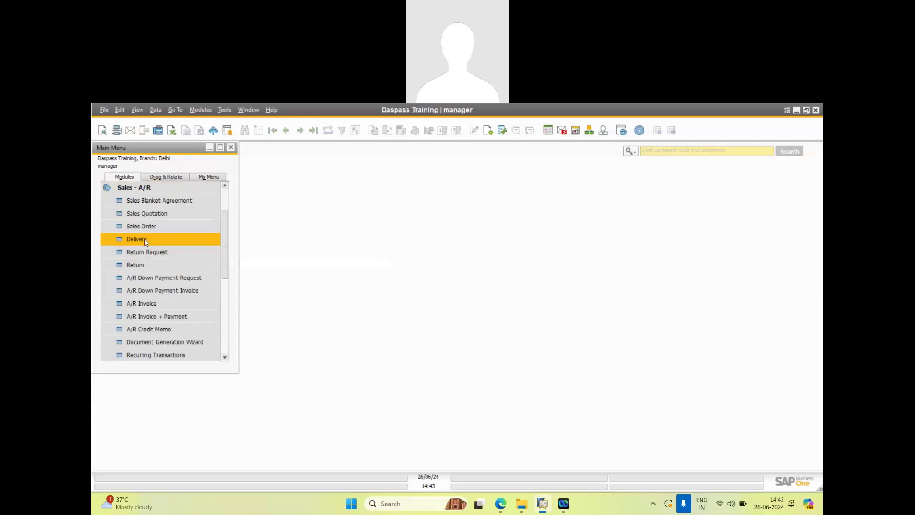
Step: Start a new A/R Invoice for customer A K ENGINEERING (C000001)
{"action": "left_click", "coordinate": [146, 305]}
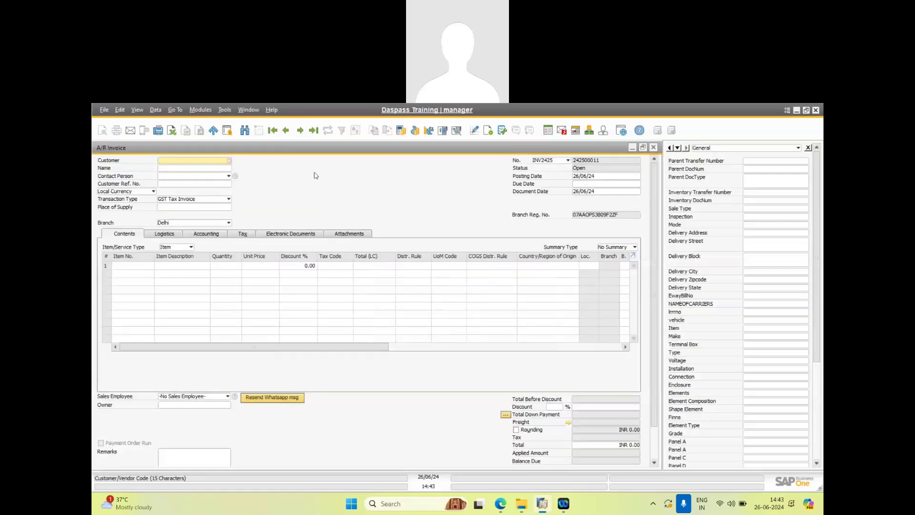
{"action": "key", "text": "Tab"}
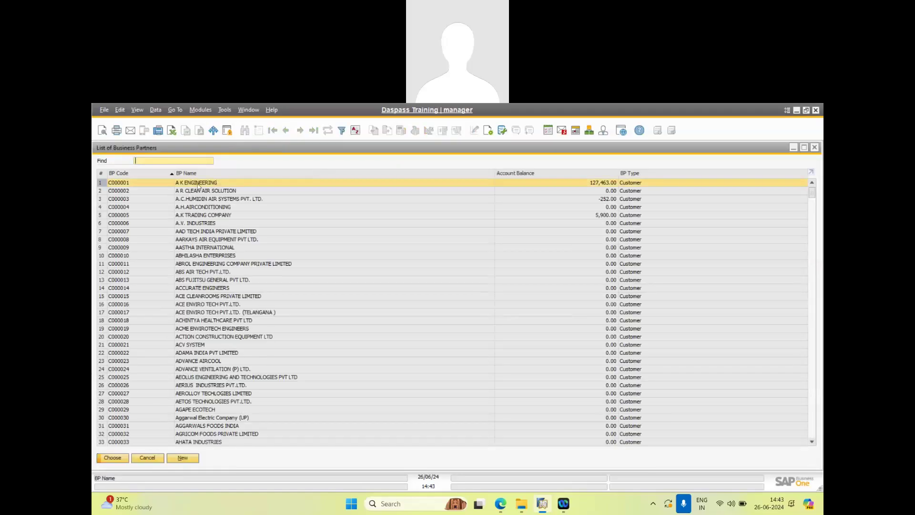
{"action": "key", "text": "Return"}
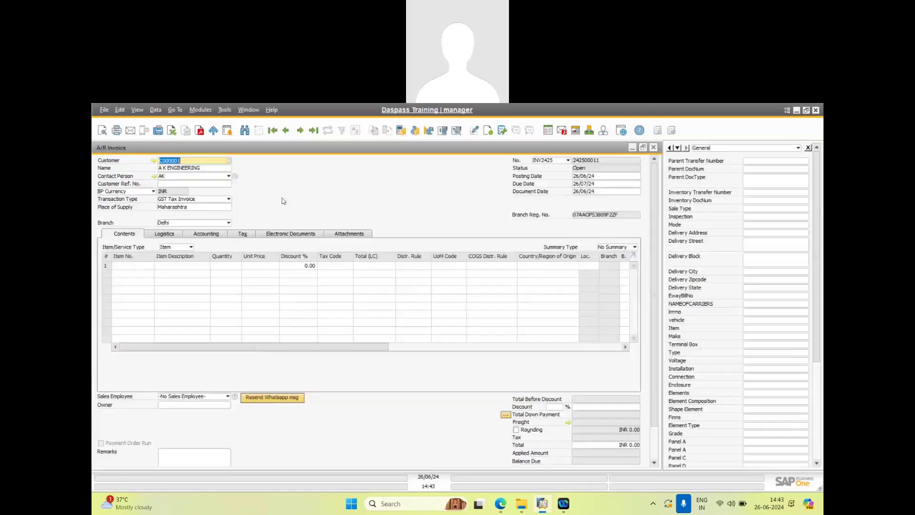
{"action": "left_click", "coordinate": [152, 267]}
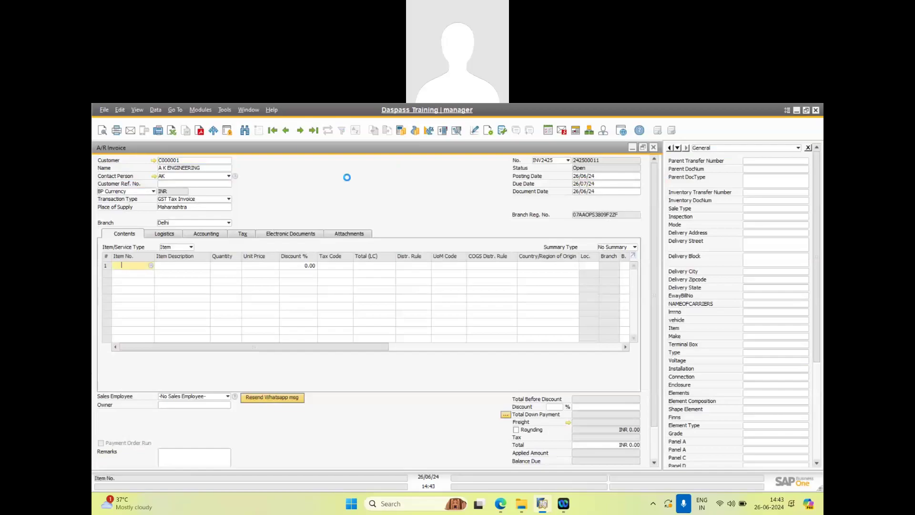
Step: Add item DPSC0035 brass nut on line 1: quantity 4 at INR 500 each
{"action": "key", "text": "Tab"}
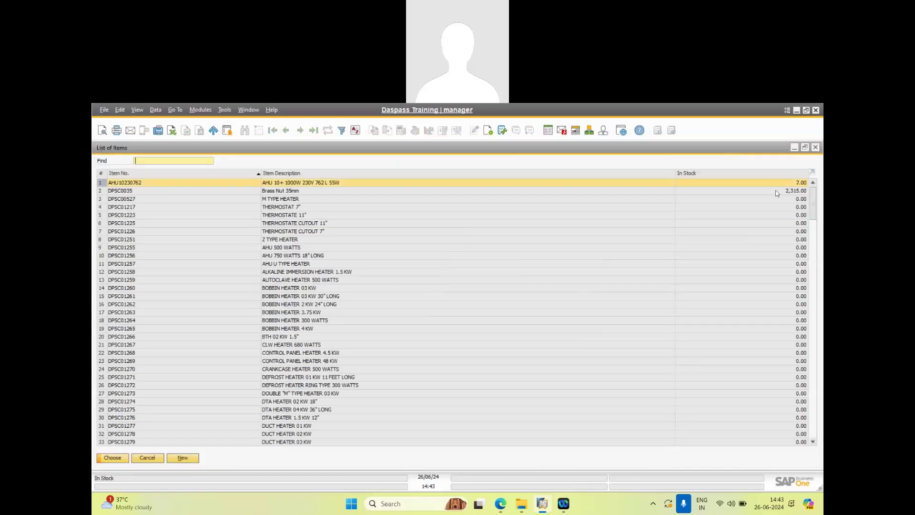
{"action": "left_click", "coordinate": [777, 192]}
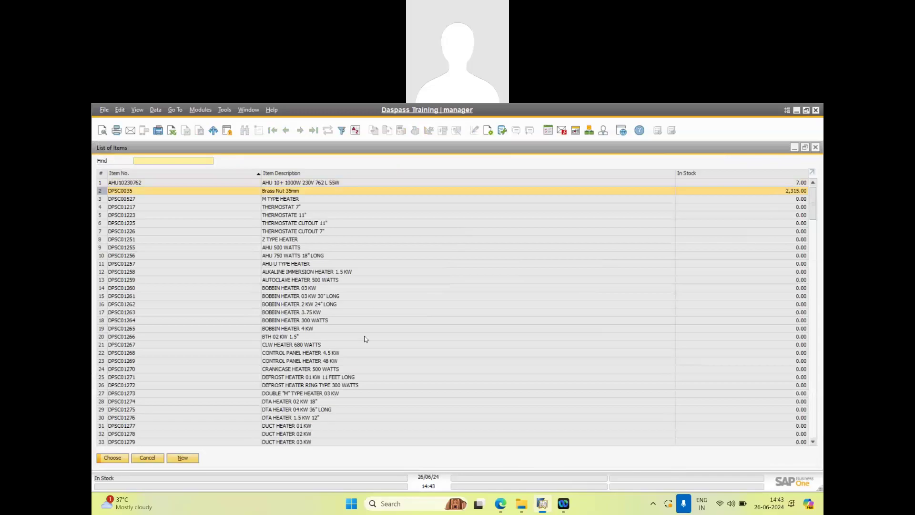
{"action": "key", "text": "Return"}
{"action": "left_click", "coordinate": [230, 265]}
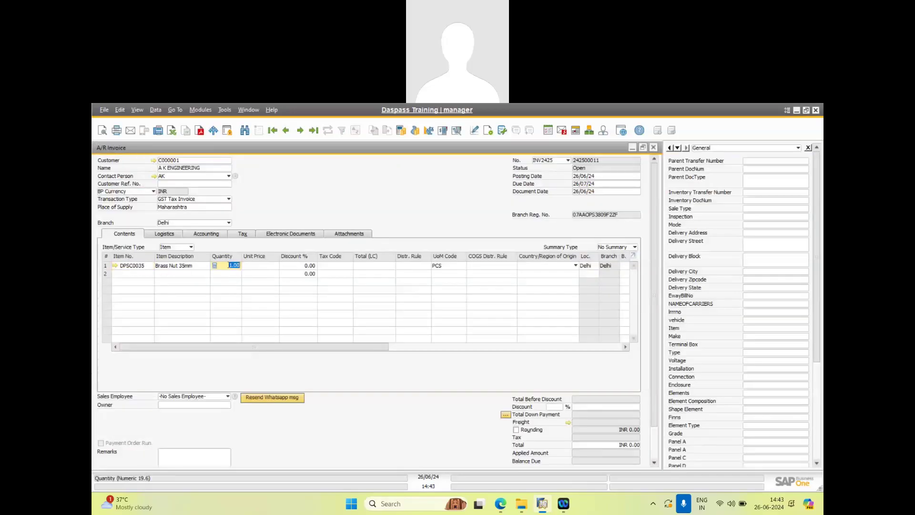
{"action": "type", "text": "4"}
{"action": "left_click", "coordinate": [260, 268]}
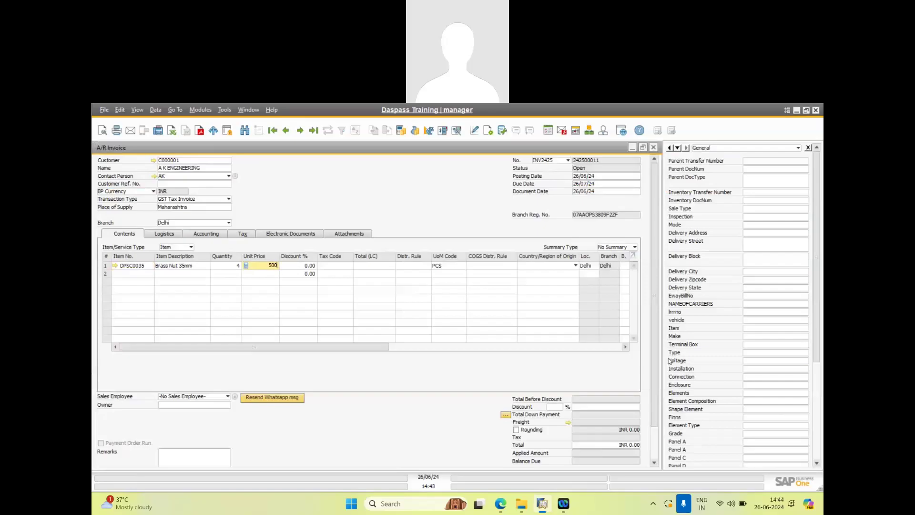
{"action": "left_click", "coordinate": [604, 193]}
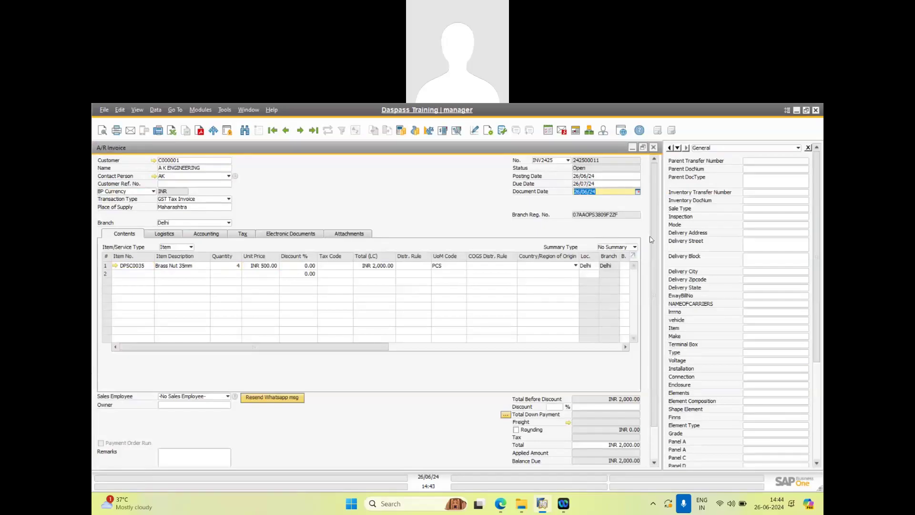
{"action": "scroll", "coordinate": [652, 355], "scroll_direction": "down", "scroll_amount": 1}
{"action": "scroll", "coordinate": [652, 356], "scroll_direction": "down", "scroll_amount": 1}
{"action": "left_click", "coordinate": [350, 228]}
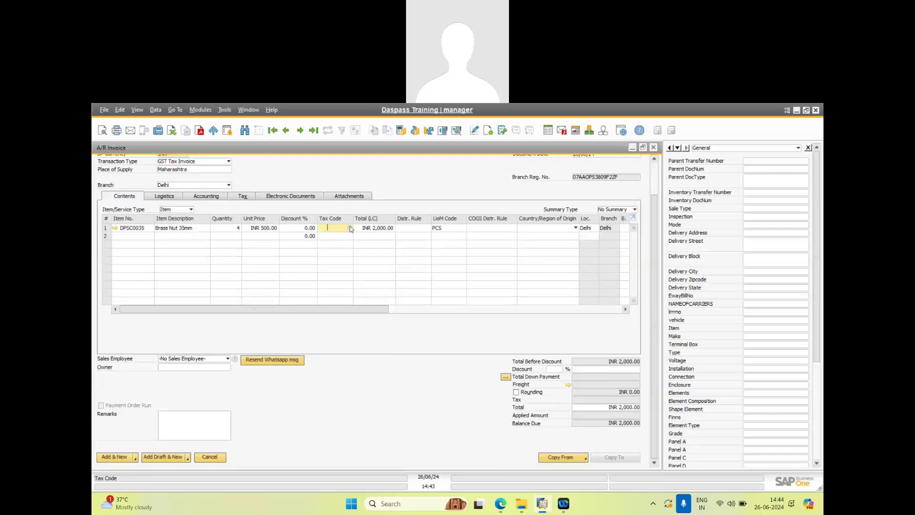
Step: Set the brass nut line's tax code to IGST18
{"action": "left_click", "coordinate": [350, 228]}
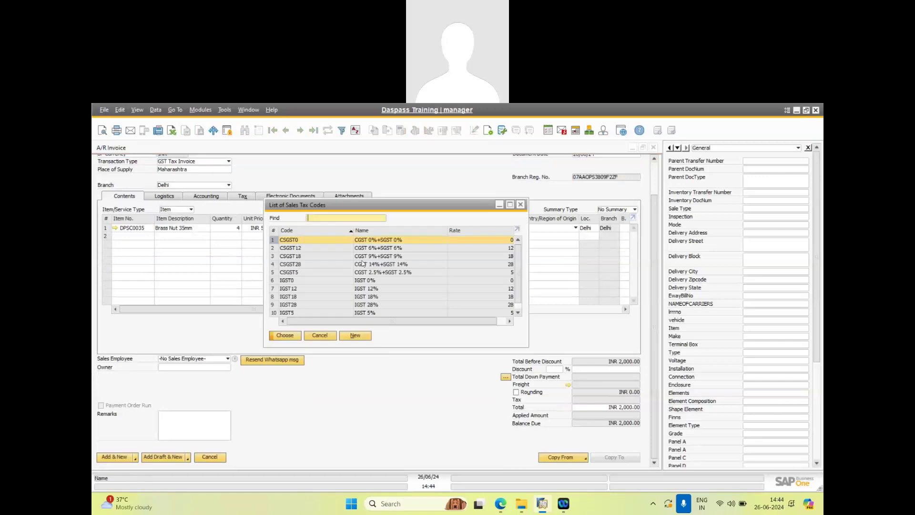
{"action": "left_click", "coordinate": [298, 296]}
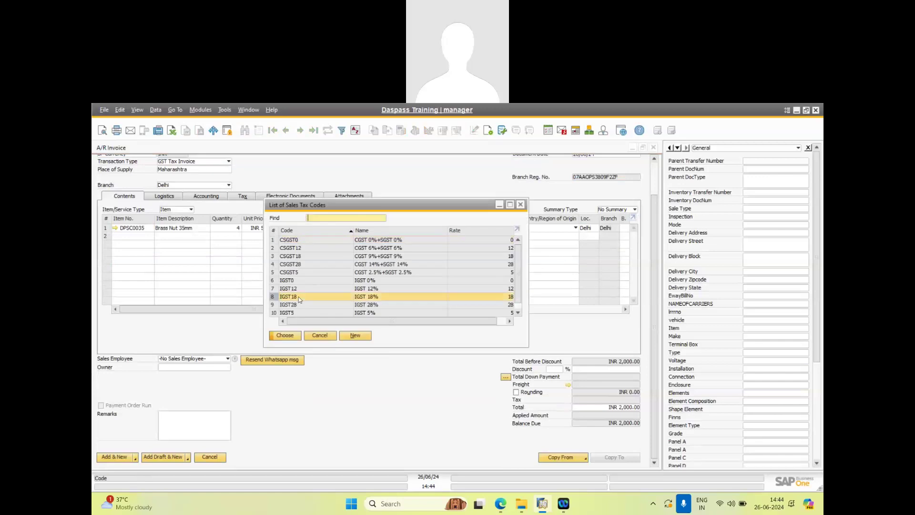
{"action": "double_click", "coordinate": [298, 296]}
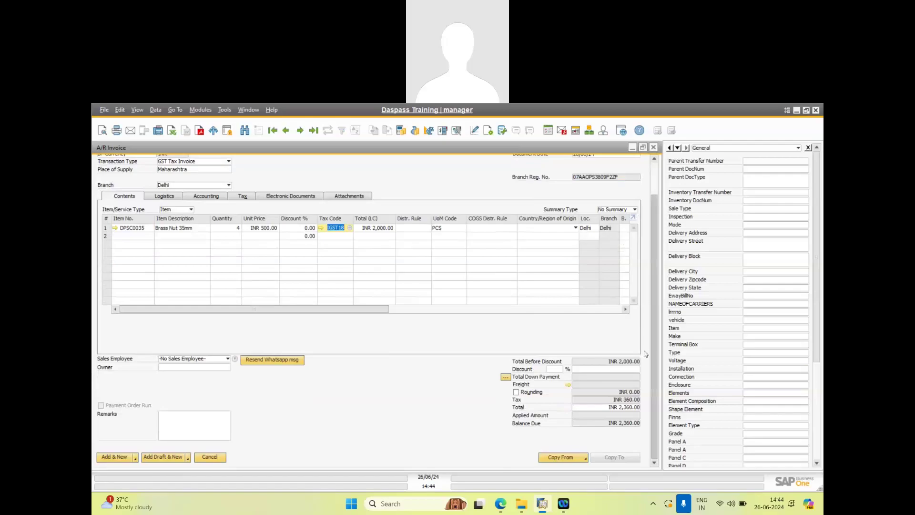
{"action": "left_click", "coordinate": [760, 320]}
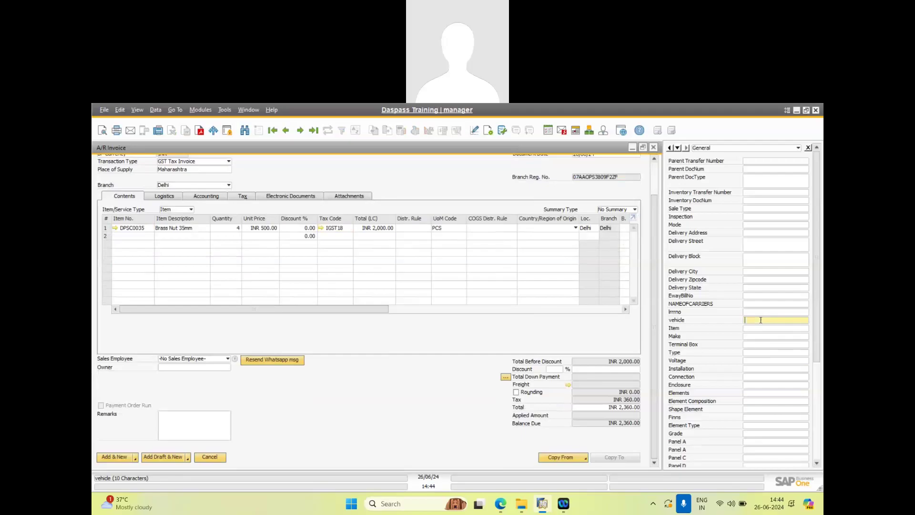
{"action": "type", "text": "UP14456789"}
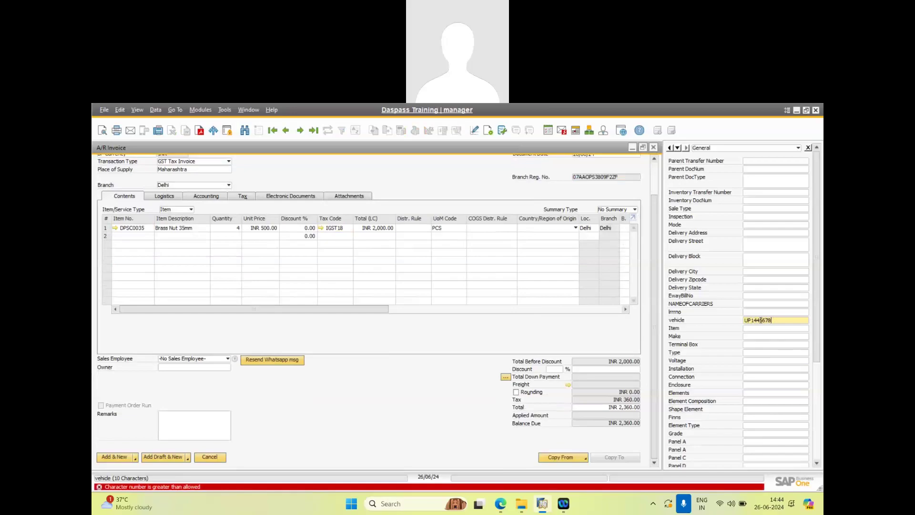
{"action": "left_click", "coordinate": [437, 397]}
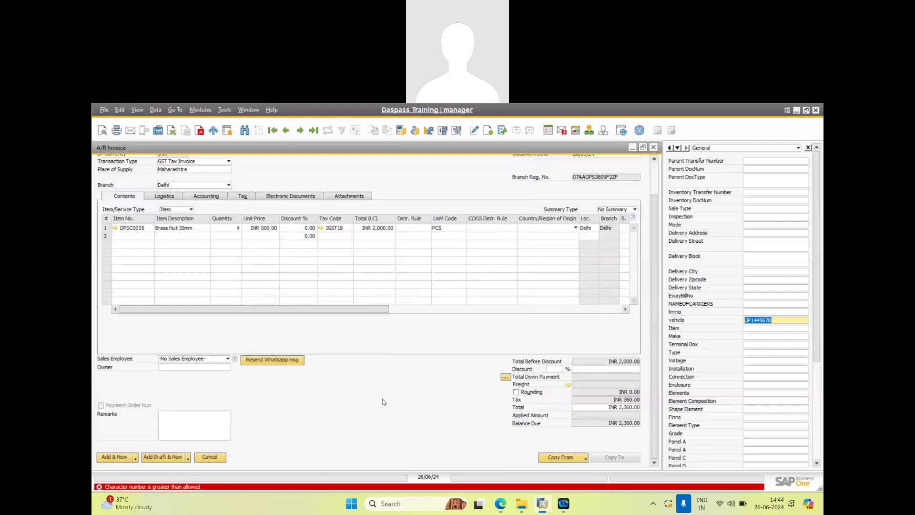
{"action": "scroll", "coordinate": [391, 391], "scroll_direction": "up", "scroll_amount": 2}
{"action": "scroll", "coordinate": [381, 379], "scroll_direction": "down", "scroll_amount": 2}
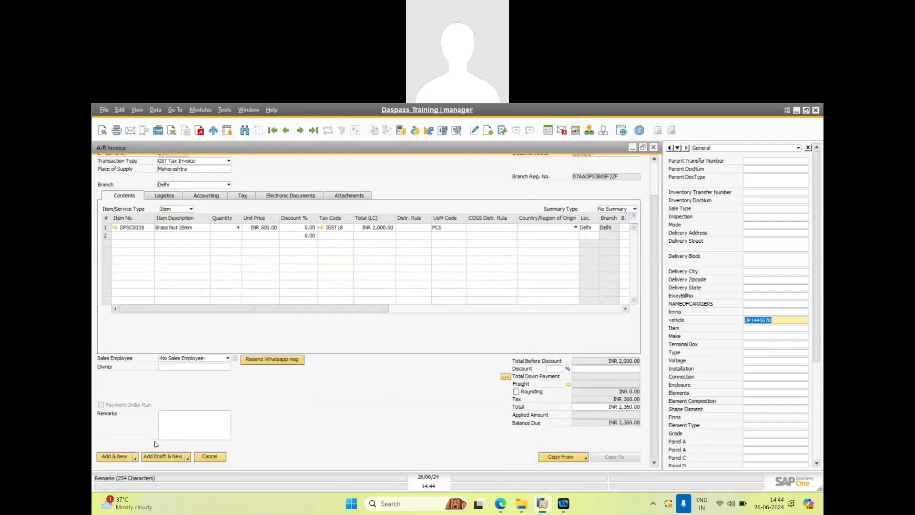
Step: Add the invoice, auto-allocating batch 345 to the 4 brass nuts
{"action": "left_click", "coordinate": [112, 457]}
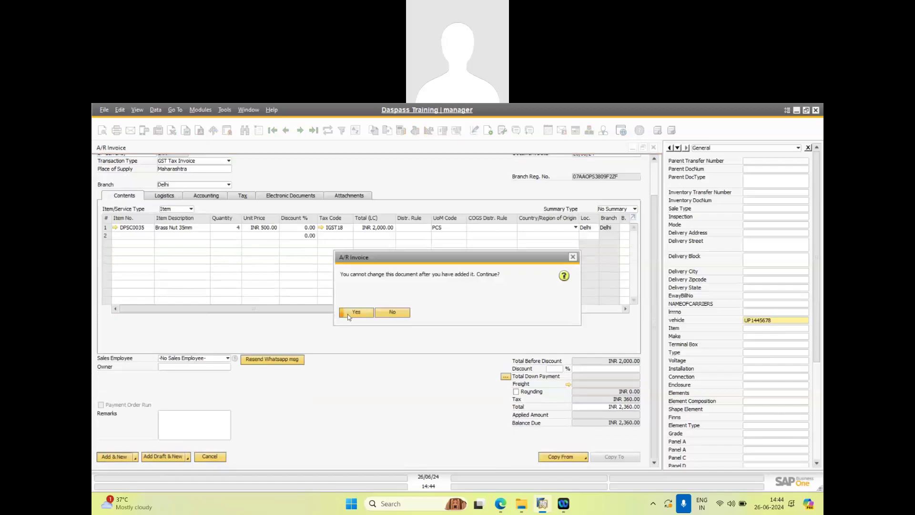
{"action": "left_click", "coordinate": [356, 312]}
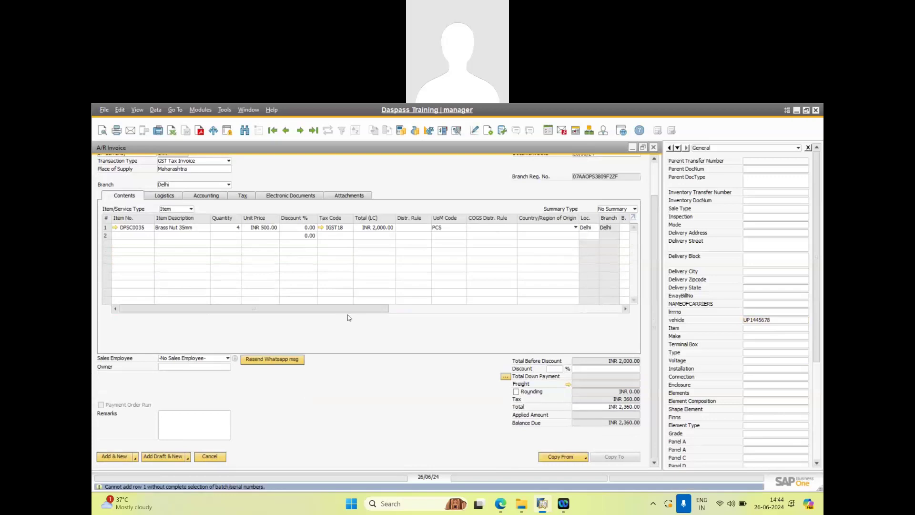
{"action": "left_click", "coordinate": [508, 375]}
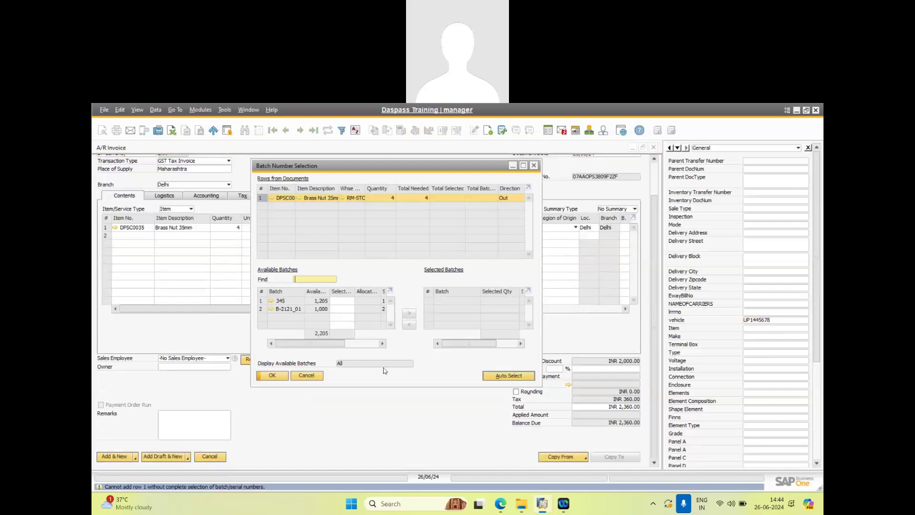
{"action": "left_click", "coordinate": [272, 375]}
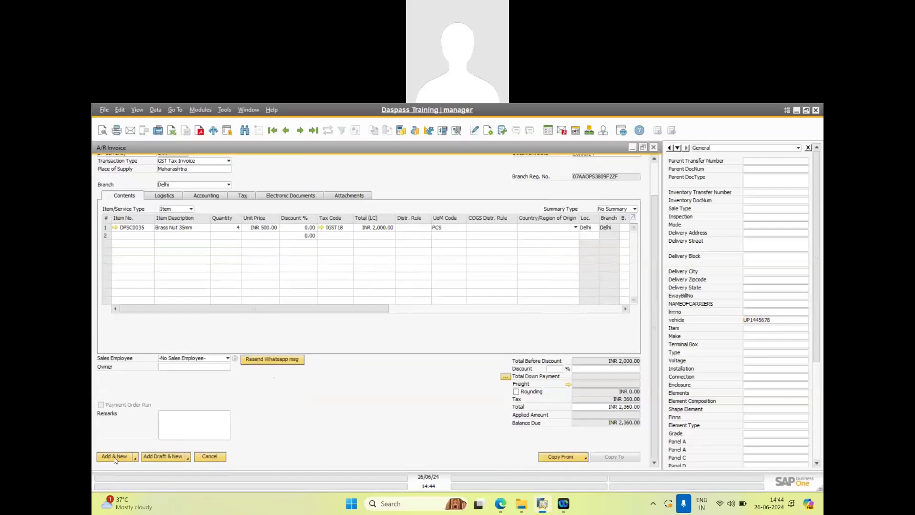
{"action": "left_click", "coordinate": [114, 456]}
{"action": "left_click", "coordinate": [355, 312]}
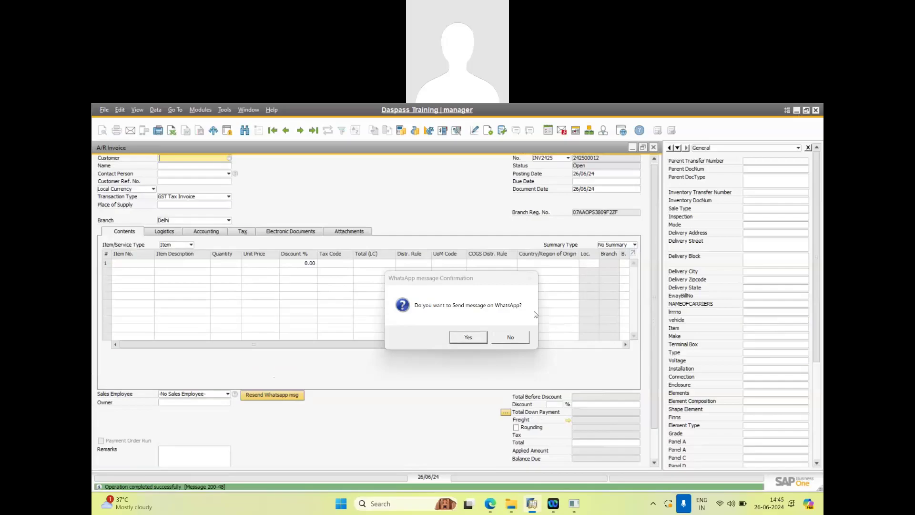
Step: Confirm sending both the invoice WhatsApp message and its PDF to the customer
{"action": "left_click", "coordinate": [469, 338]}
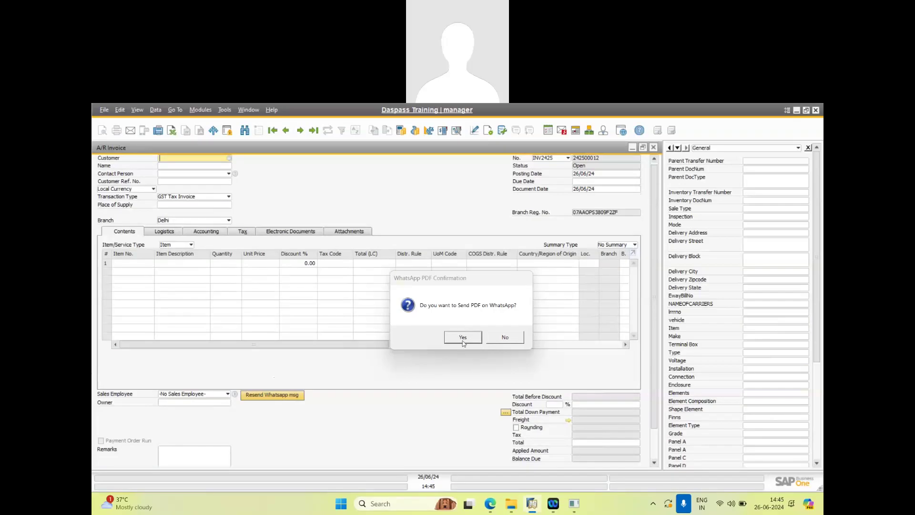
{"action": "left_click", "coordinate": [463, 337]}
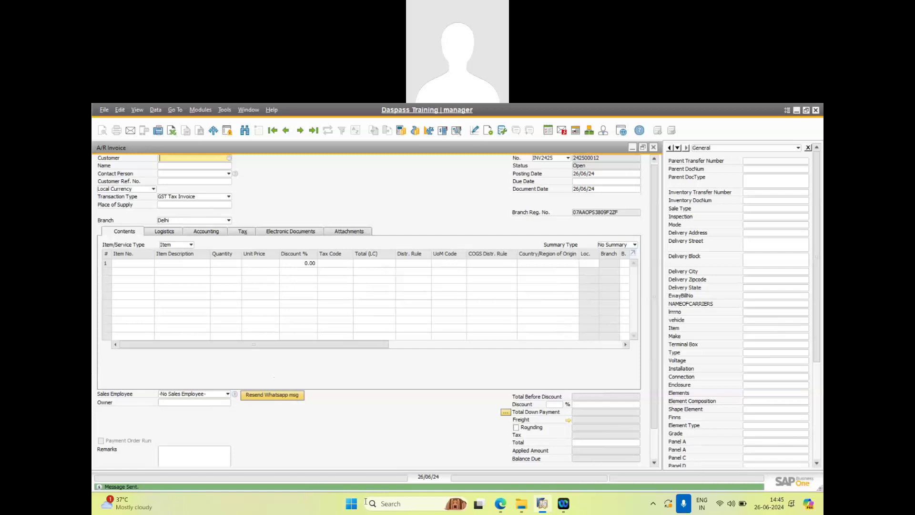
{"action": "scroll", "coordinate": [153, 487], "scroll_direction": "down", "scroll_amount": 1}
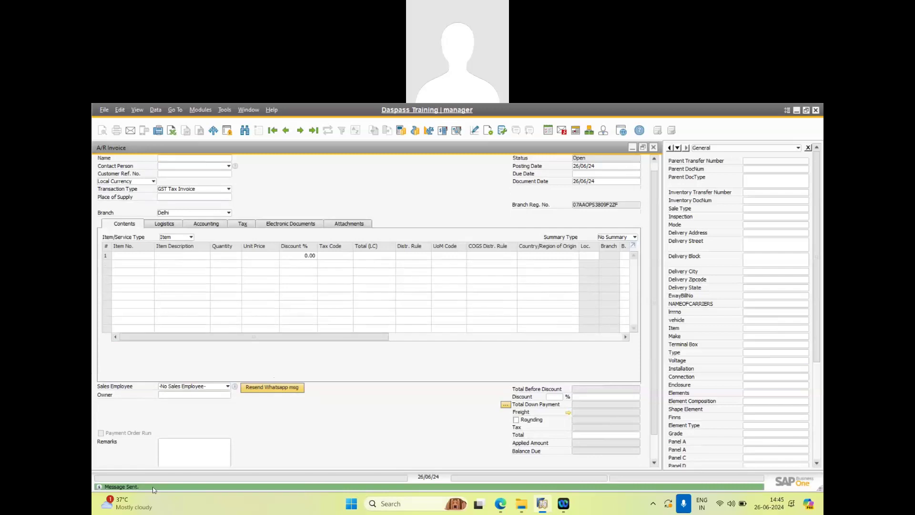
Step: Minimize SAP and open the customer's chat in WhatsApp Web
{"action": "left_click", "coordinate": [797, 111]}
{"action": "scroll", "coordinate": [263, 360], "scroll_direction": "down", "scroll_amount": 3}
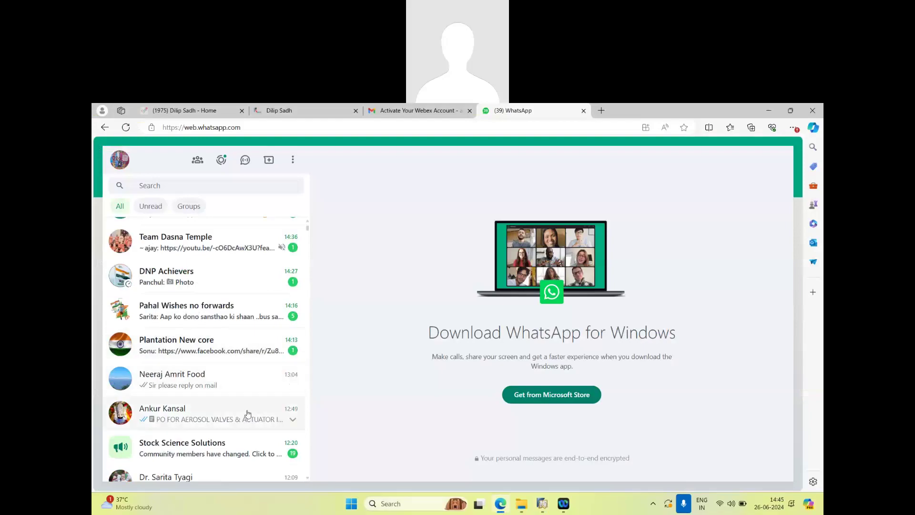
{"action": "scroll", "coordinate": [244, 418], "scroll_direction": "up", "scroll_amount": 1}
{"action": "scroll", "coordinate": [244, 418], "scroll_direction": "down", "scroll_amount": 3}
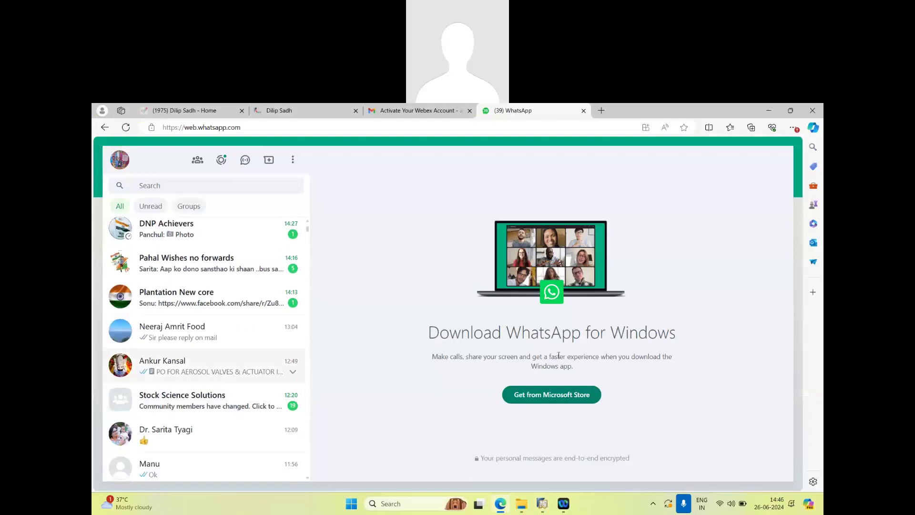
{"action": "left_click", "coordinate": [212, 371]}
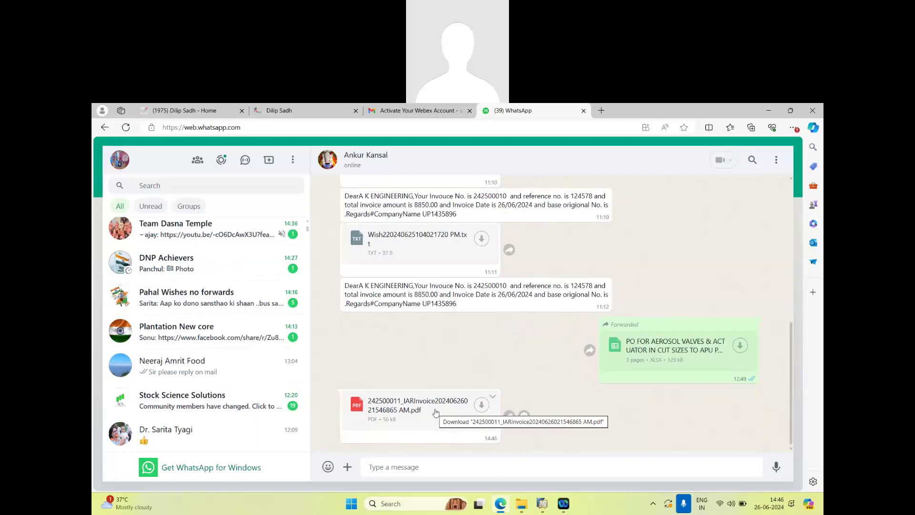
Step: Download the invoice 242500011 PDF and open the downloaded file
{"action": "left_click", "coordinate": [481, 404]}
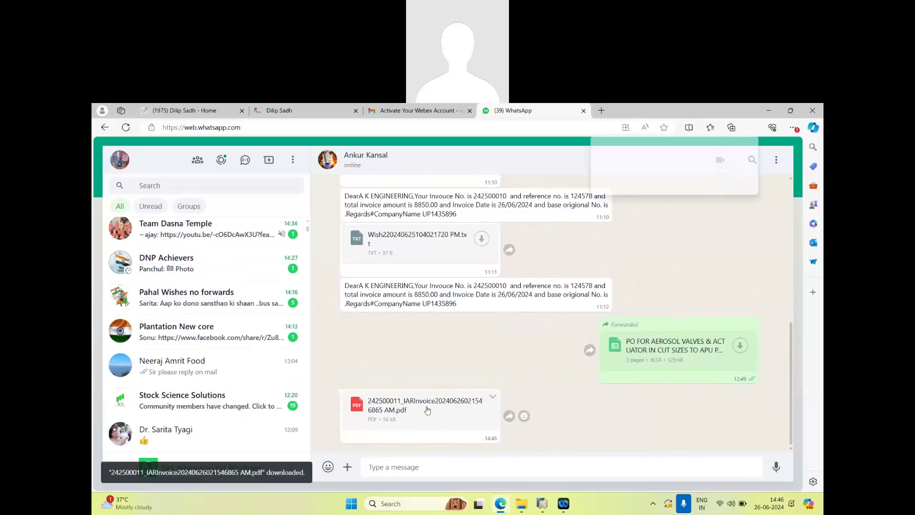
{"action": "left_click", "coordinate": [468, 404]}
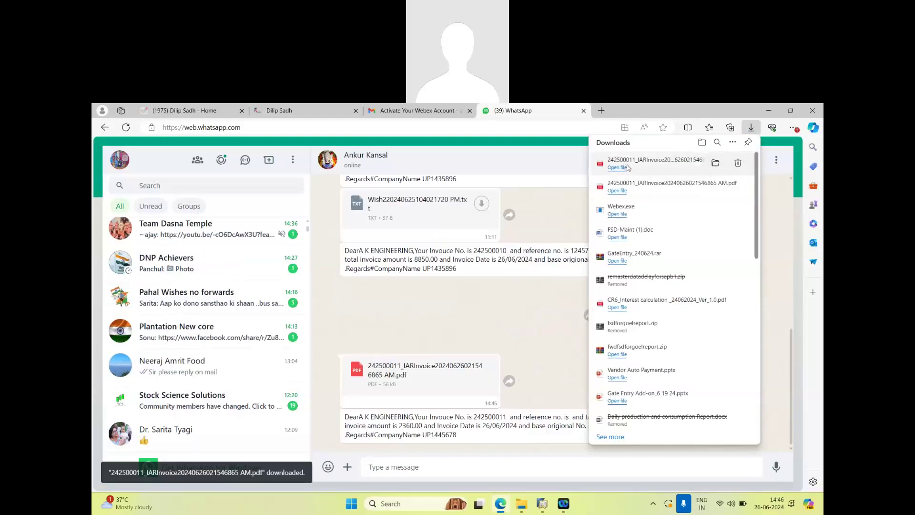
{"action": "left_click", "coordinate": [626, 167]}
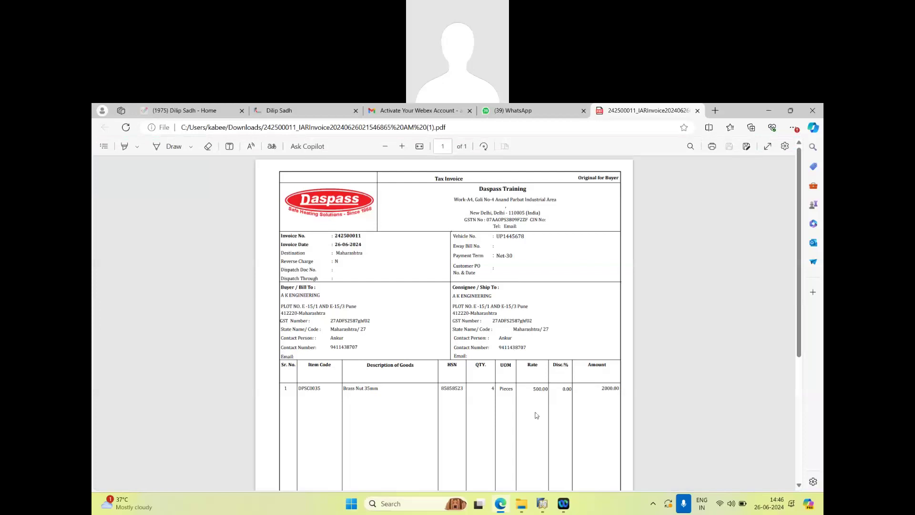
{"action": "scroll", "coordinate": [536, 416], "scroll_direction": "down", "scroll_amount": 2}
{"action": "scroll", "coordinate": [536, 415], "scroll_direction": "down", "scroll_amount": 3}
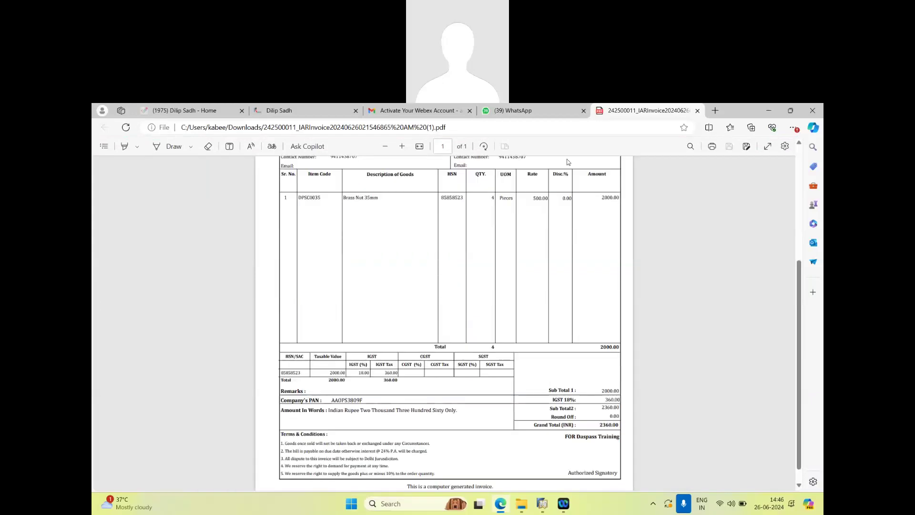
{"action": "scroll", "coordinate": [536, 416], "scroll_direction": "up", "scroll_amount": 5}
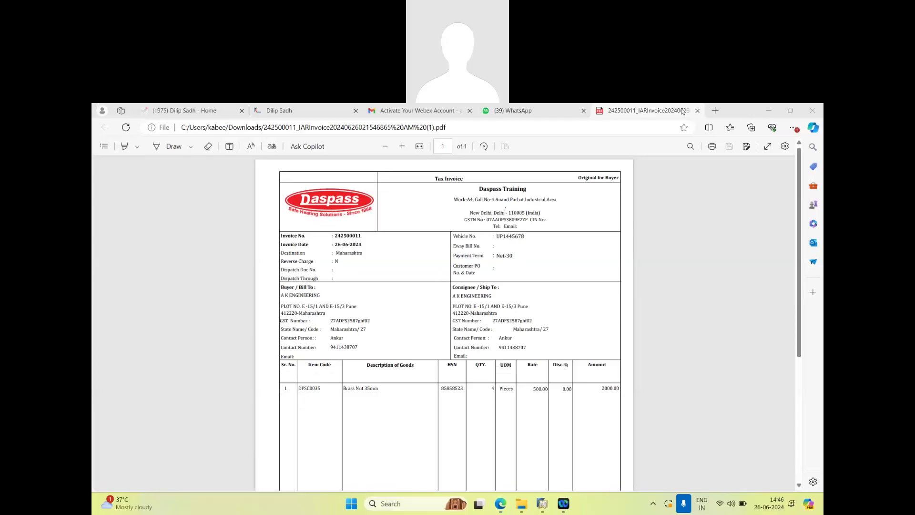
Step: Close the invoice PDF tab to return to the customer's WhatsApp chat
{"action": "left_click", "coordinate": [697, 110]}
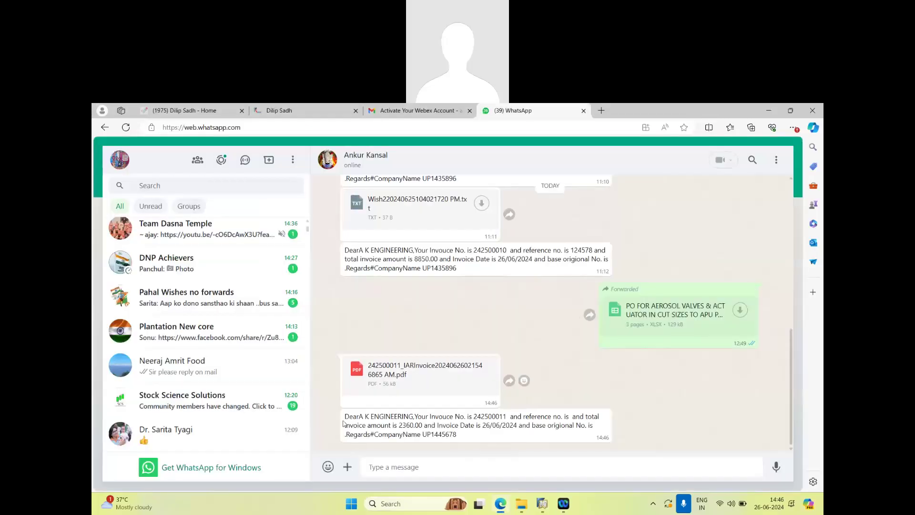